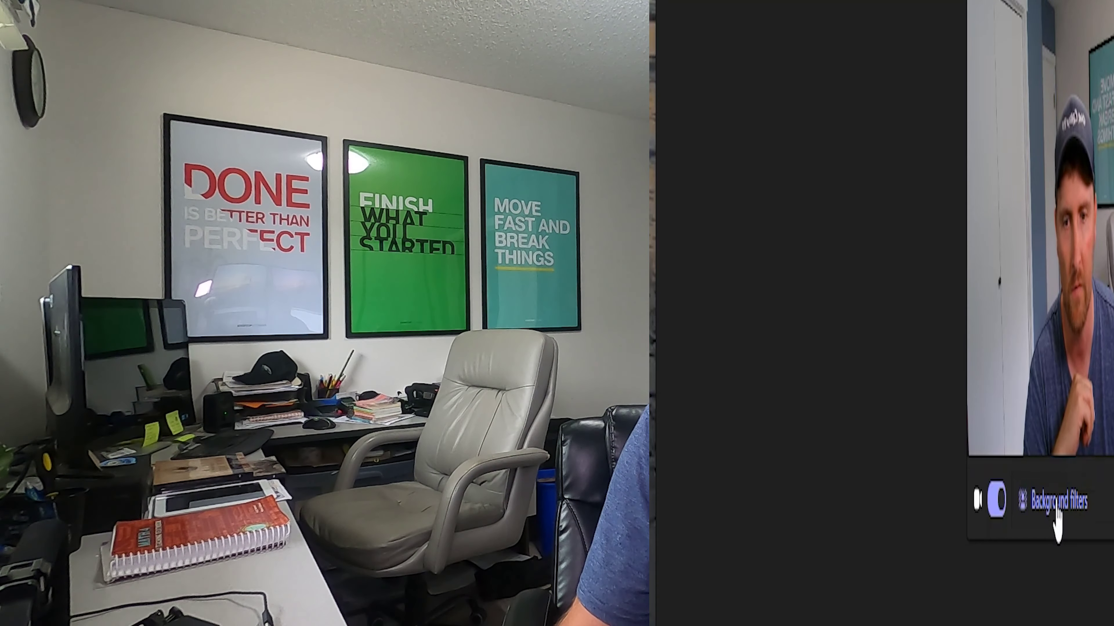
# Preview Blur, Home, a room and Fluent Sphere 2 backgrounds, settling on Fluent Sphere 2
pyautogui.click(1054, 506)
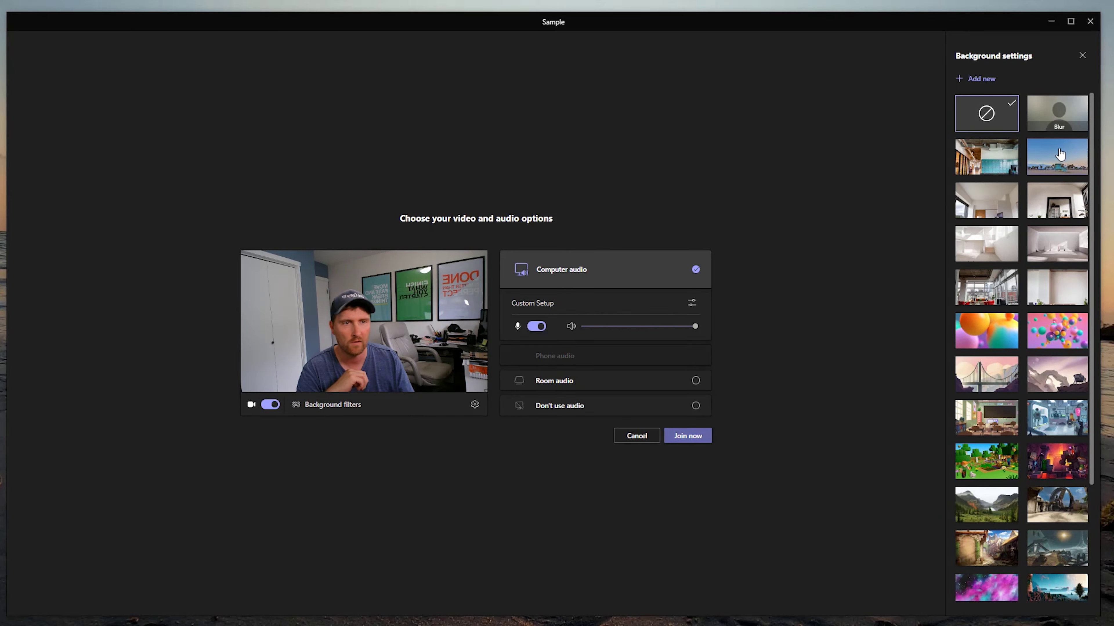
pyautogui.click(1061, 125)
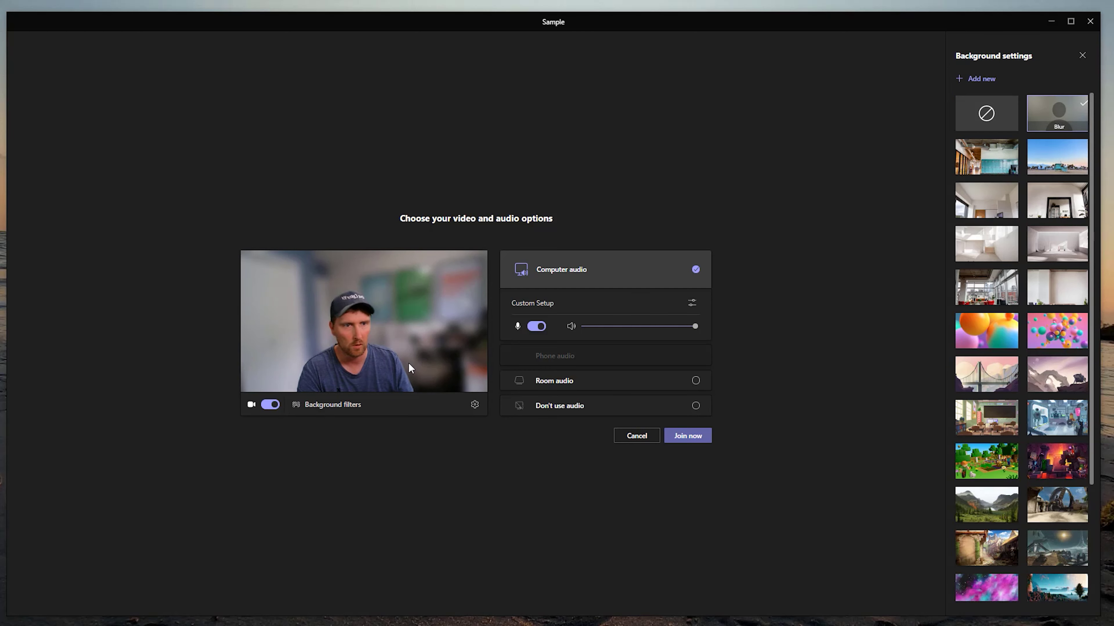
pyautogui.click(1055, 158)
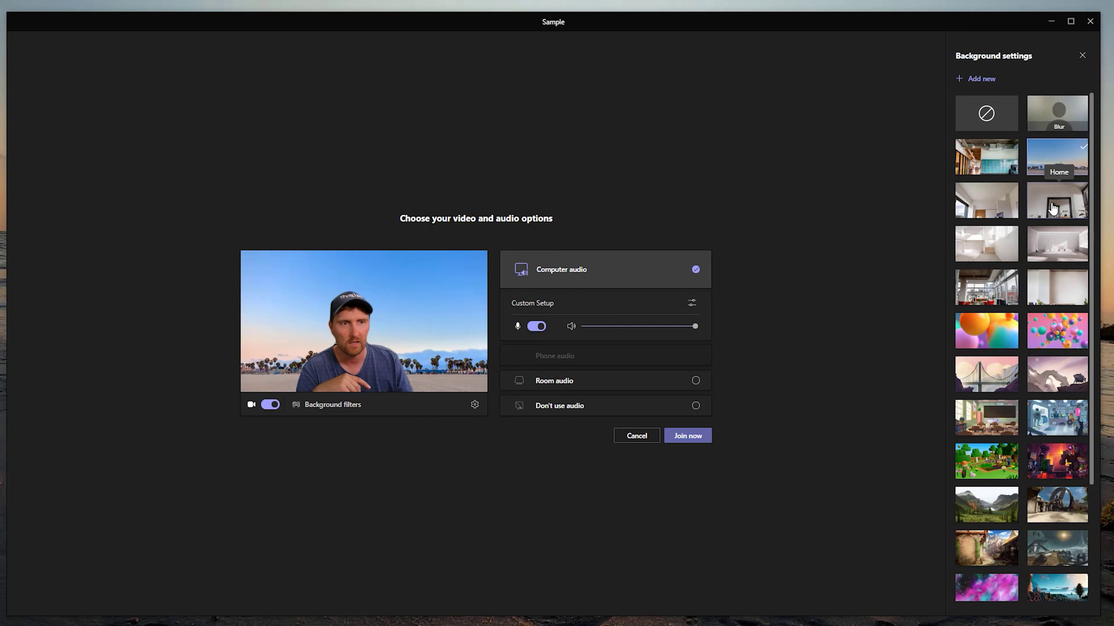
pyautogui.click(1056, 215)
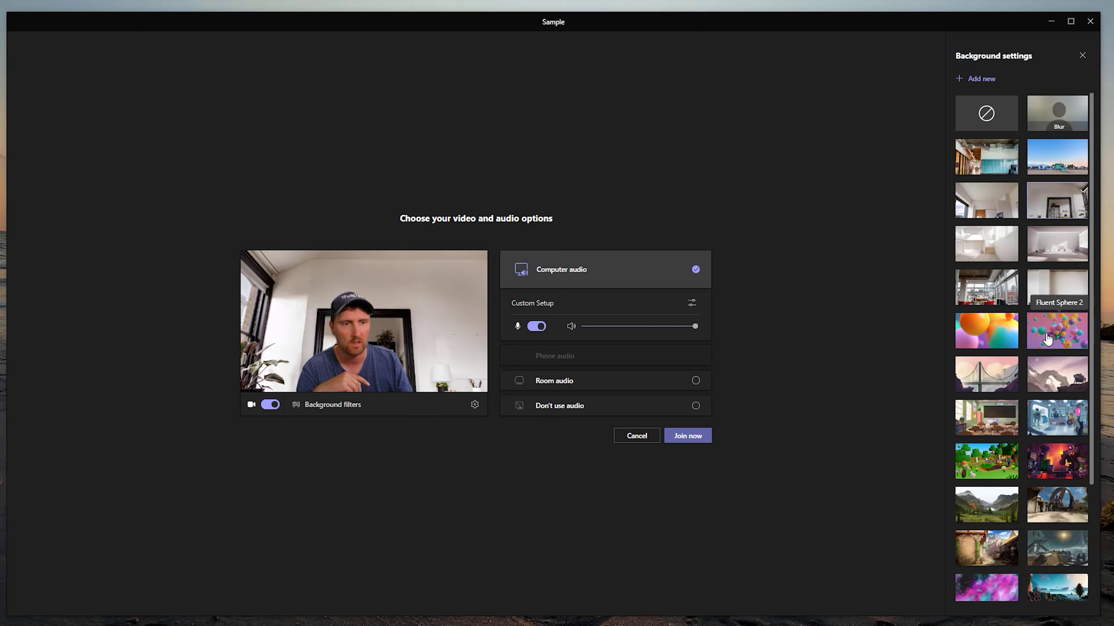
pyautogui.click(1046, 340)
# Start adding a custom background image from the Pictures folder
pyautogui.scroll(-3, 1043, 356)
pyautogui.scroll(5, 1043, 356)
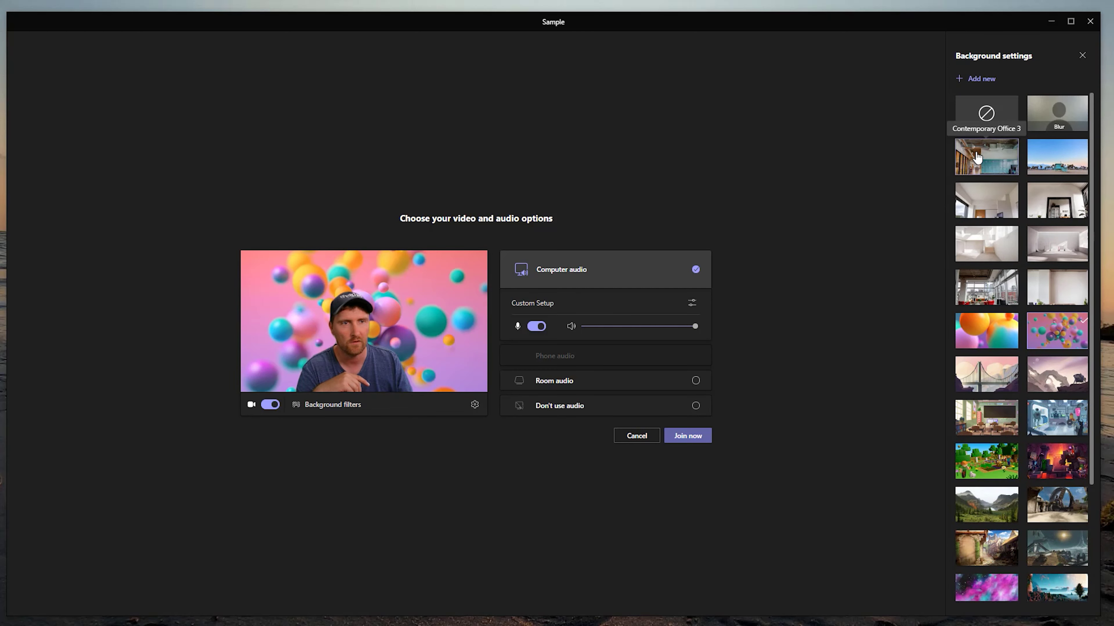
pyautogui.click(988, 81)
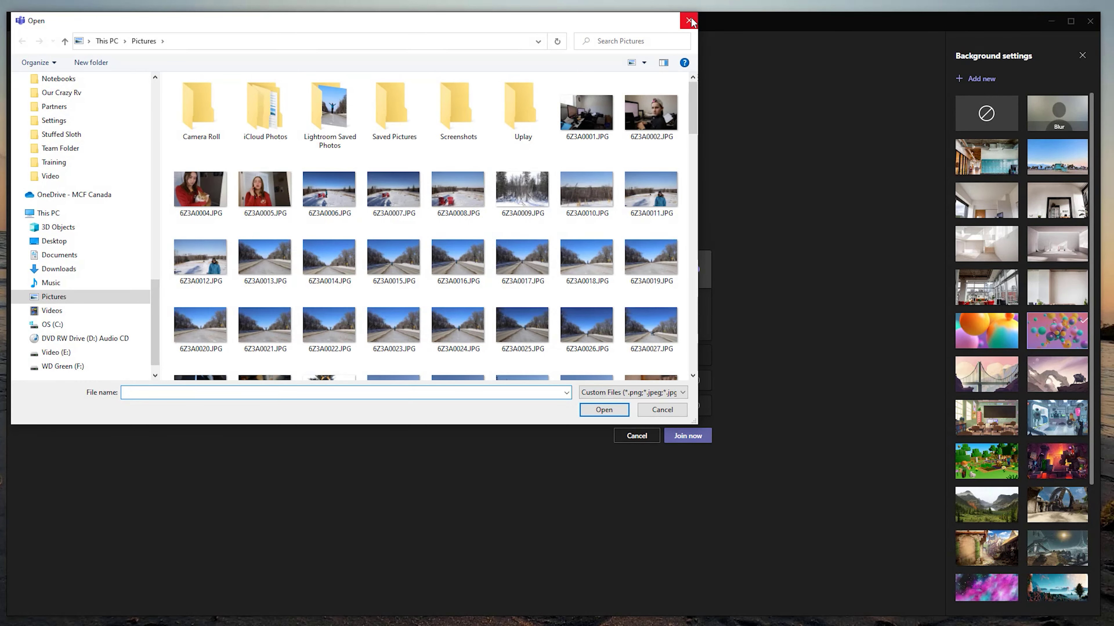
# Dismiss the file picker and pick the IMG_2719 sunset lake image as the background
pyautogui.click(690, 21)
pyautogui.scroll(-3, 1052, 386)
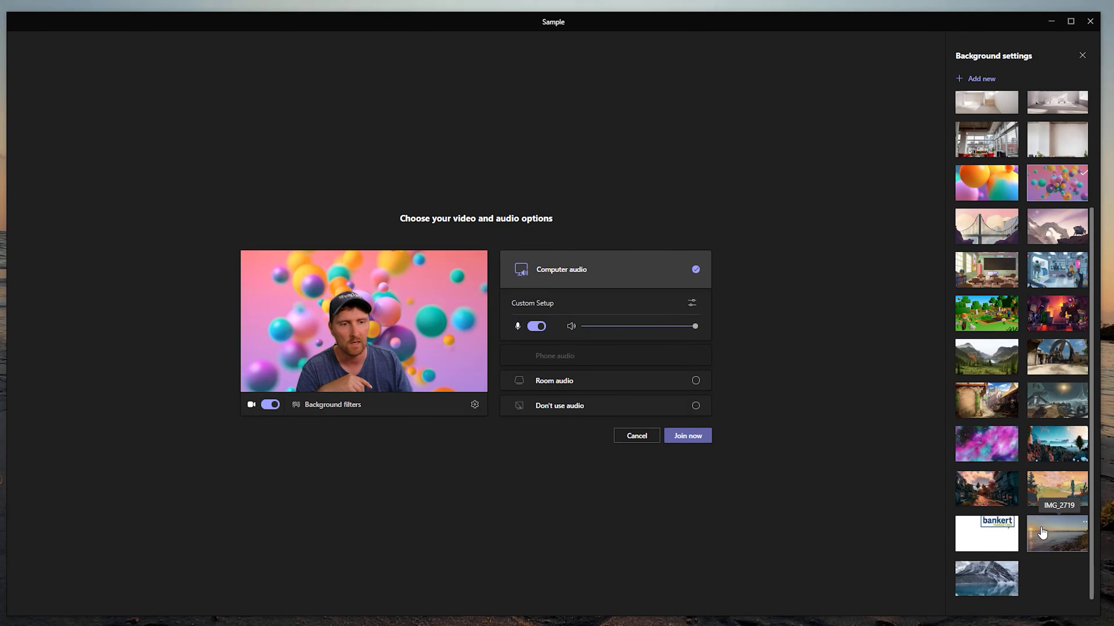
pyautogui.click(1044, 534)
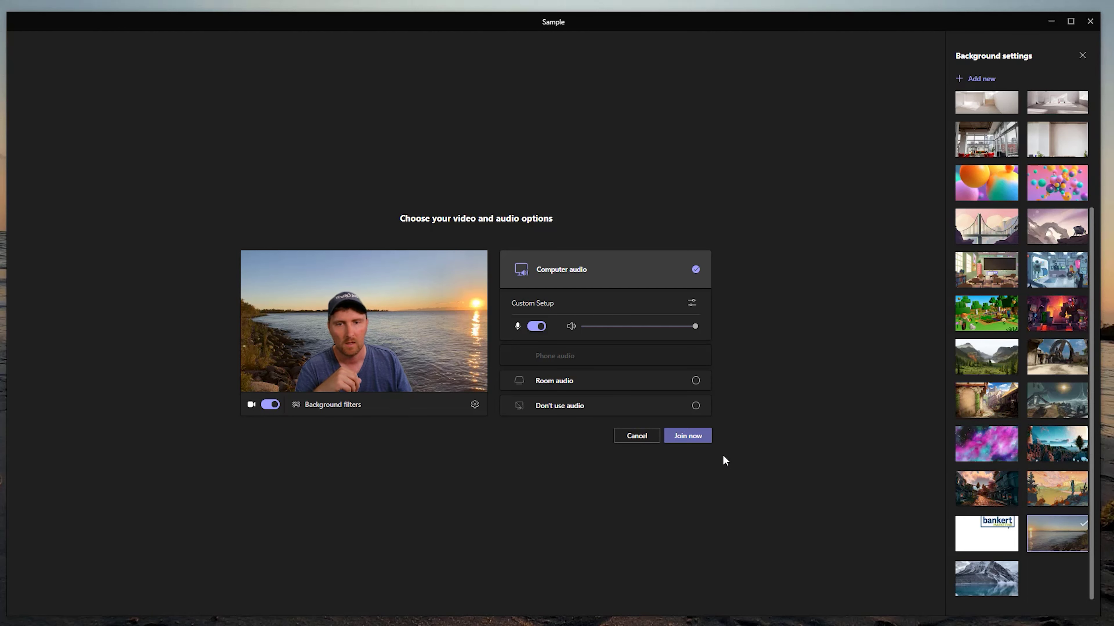
# Join the Sample meeting and bring up the More actions menu
pyautogui.click(697, 439)
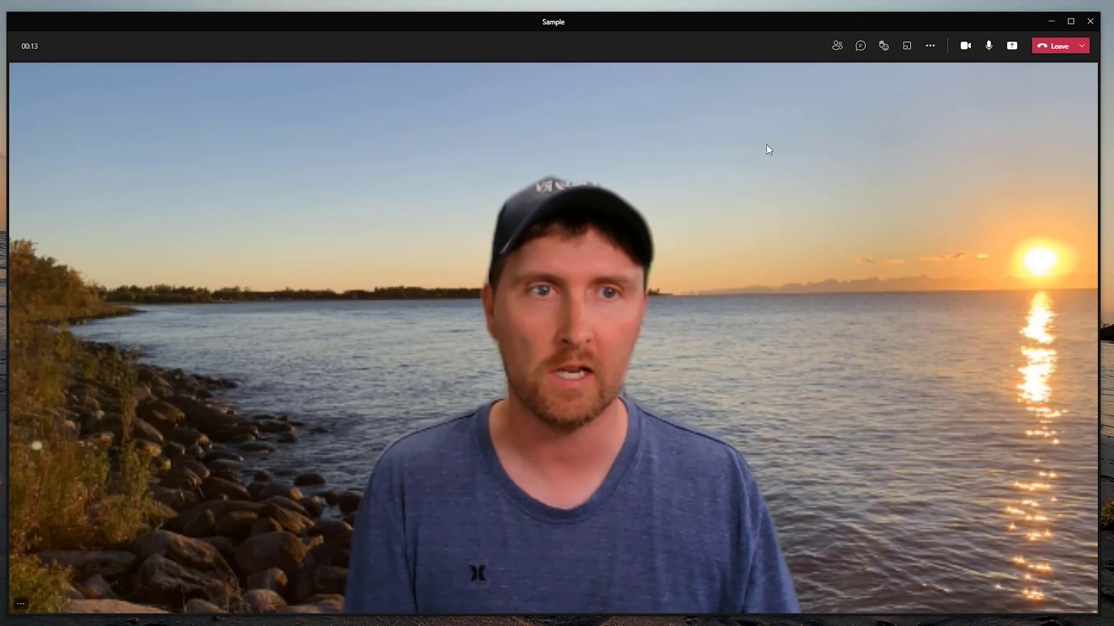
pyautogui.click(929, 46)
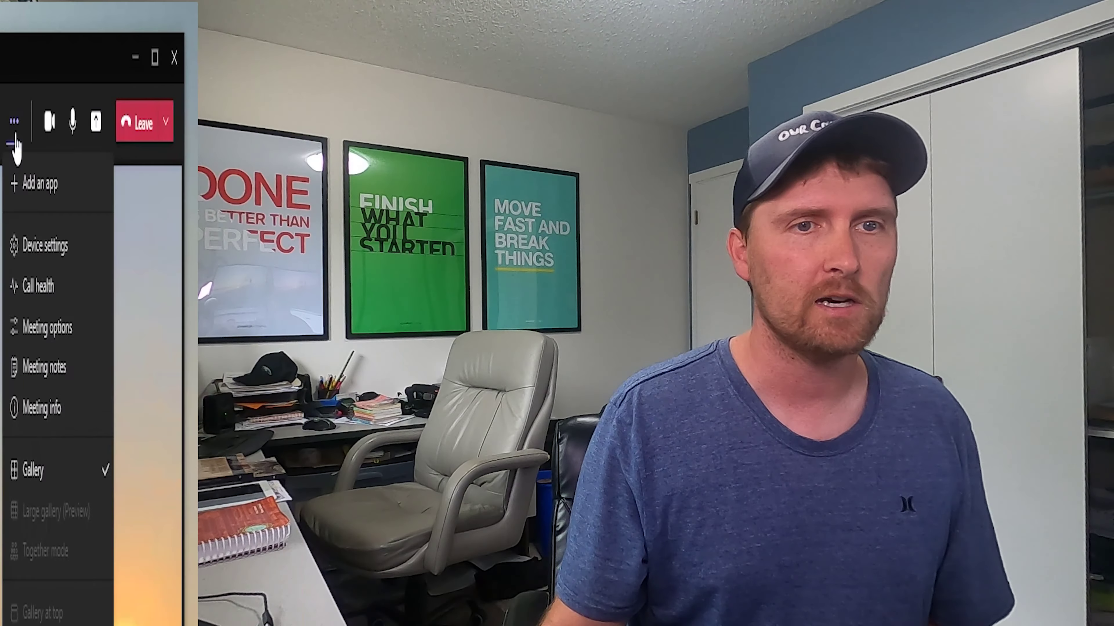
# Open the meeting's background effects and preview the EDU Background Lab scene
pyautogui.click(46, 549)
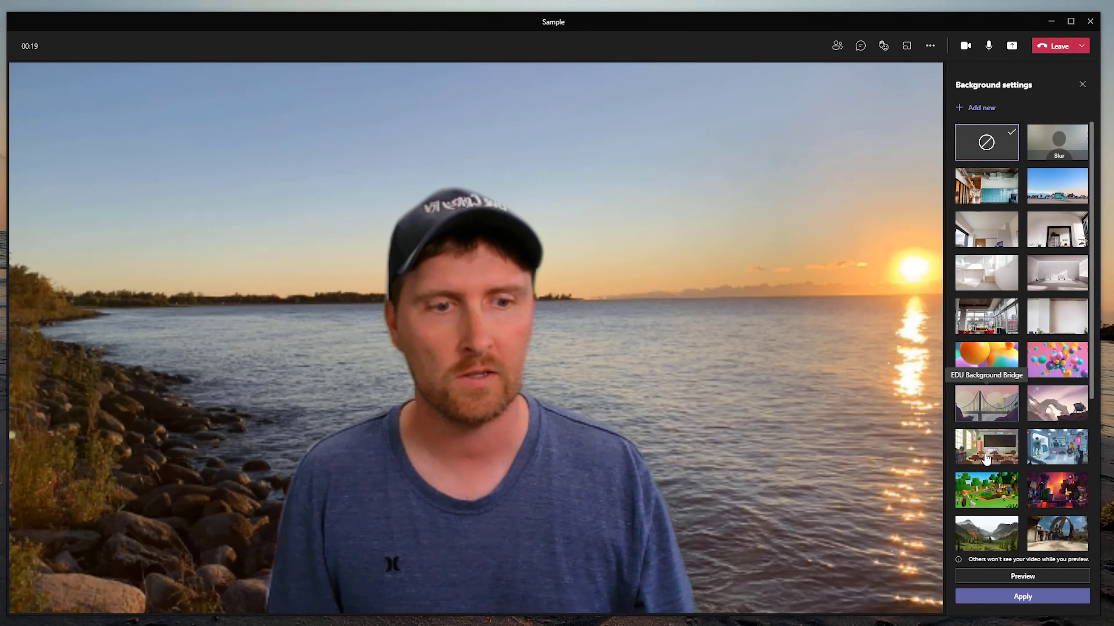
pyautogui.click(1041, 454)
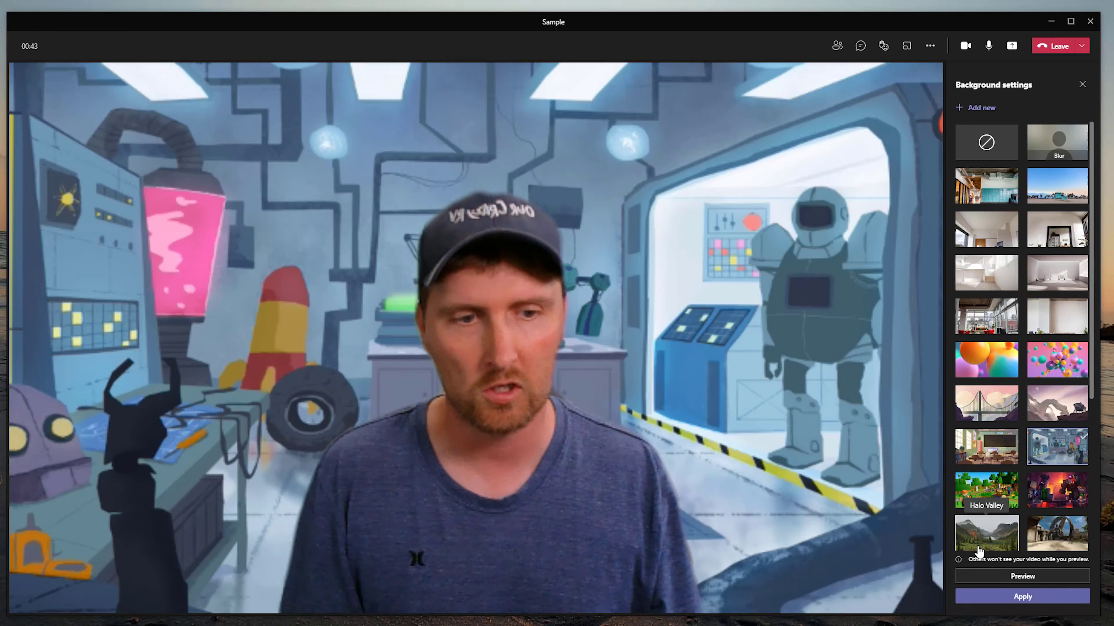
# Apply the Minecraft background, then switch to the bankert Marketing logo image
pyautogui.click(1003, 508)
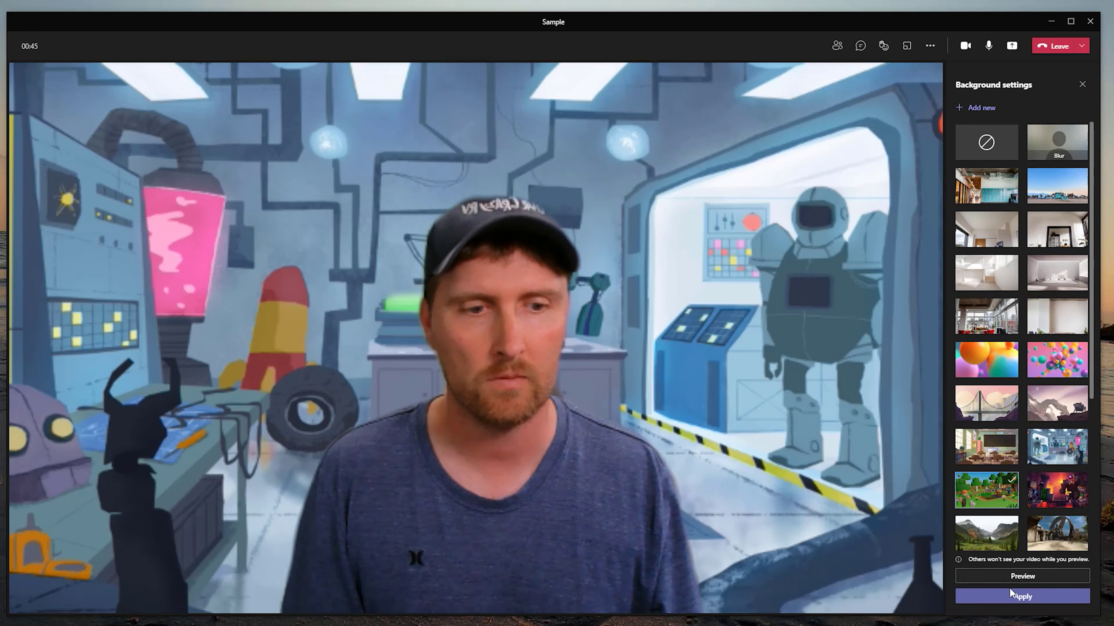
pyautogui.click(1012, 596)
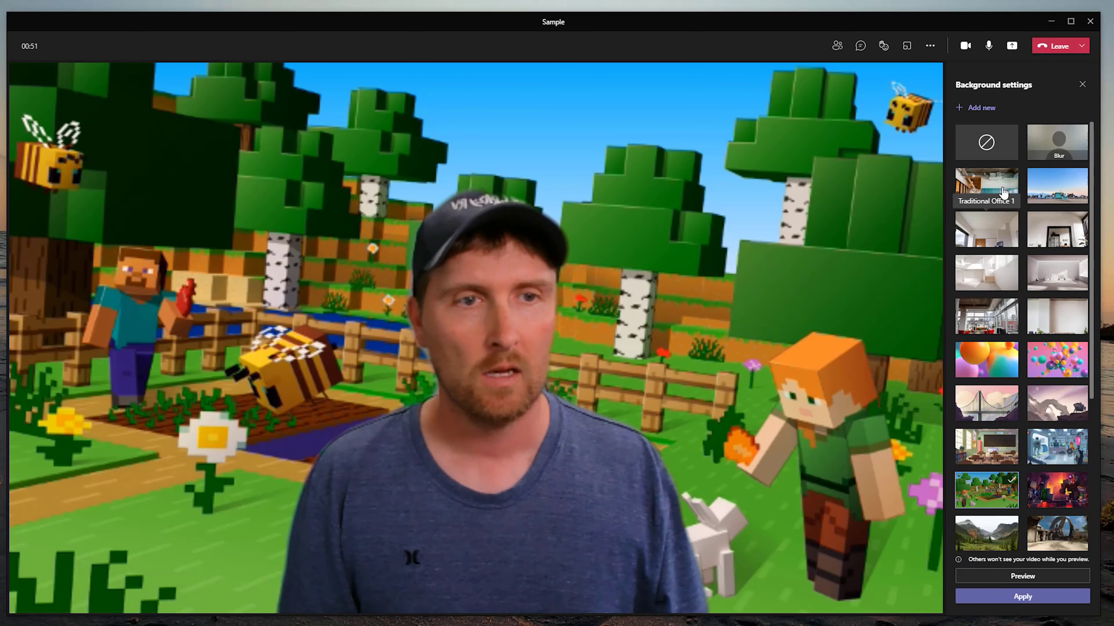
pyautogui.scroll(-5, 1033, 239)
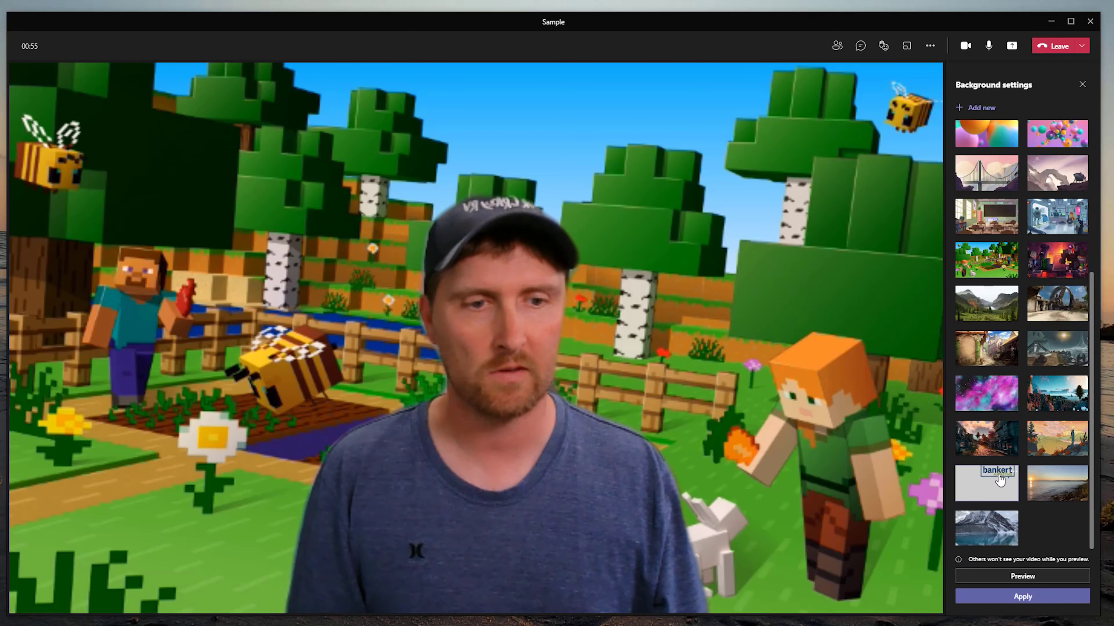
pyautogui.click(1026, 597)
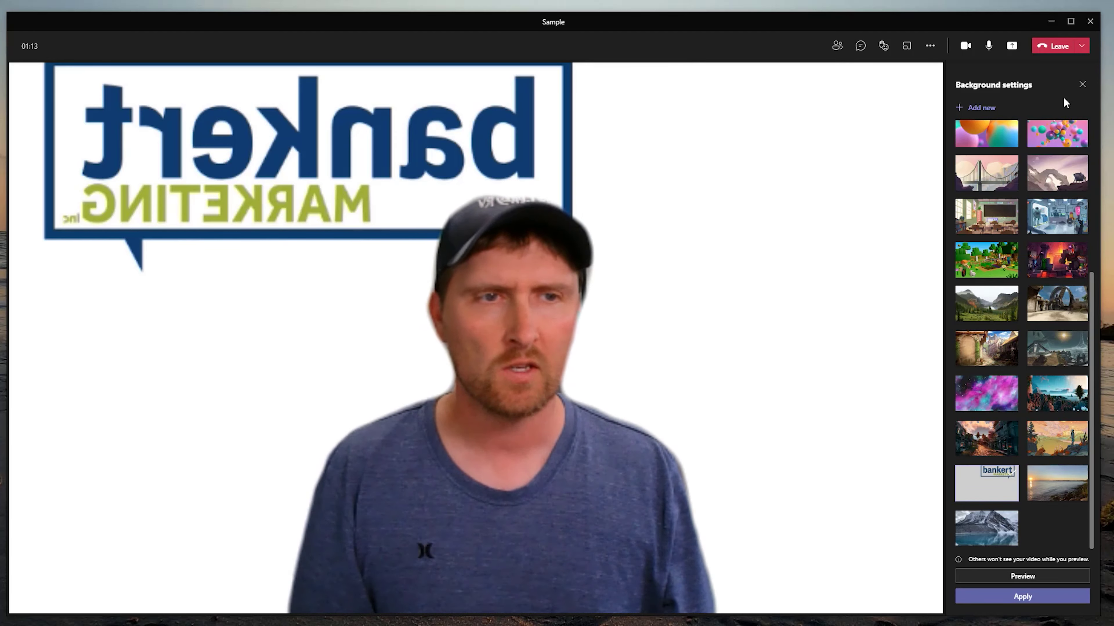
# Reopen background effects via More actions and apply Blur to the meeting video
pyautogui.click(1081, 85)
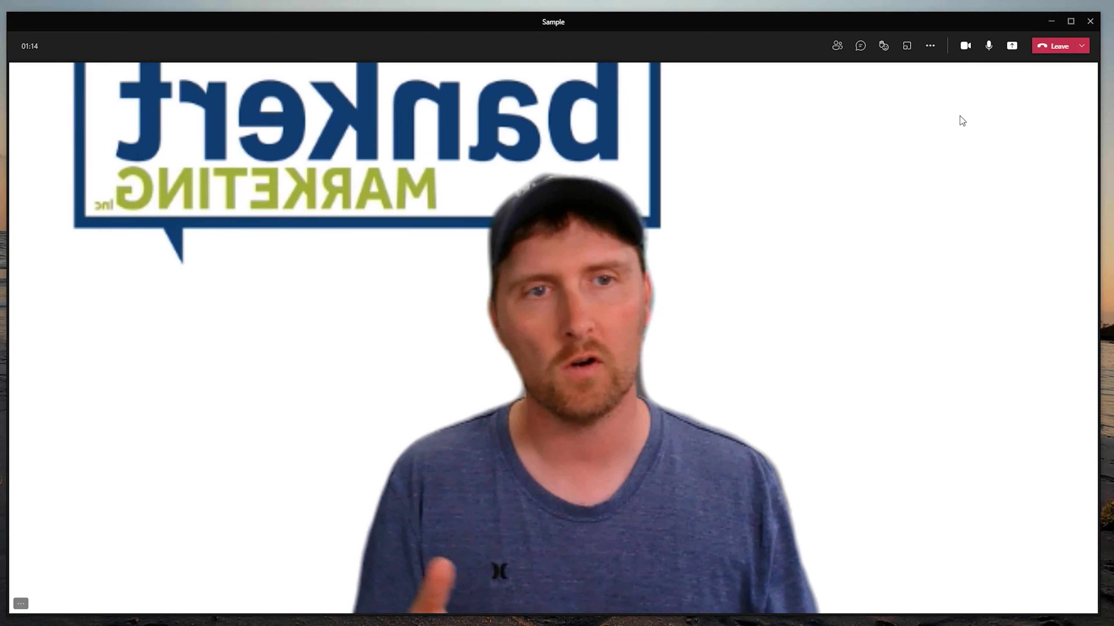
pyautogui.click(929, 52)
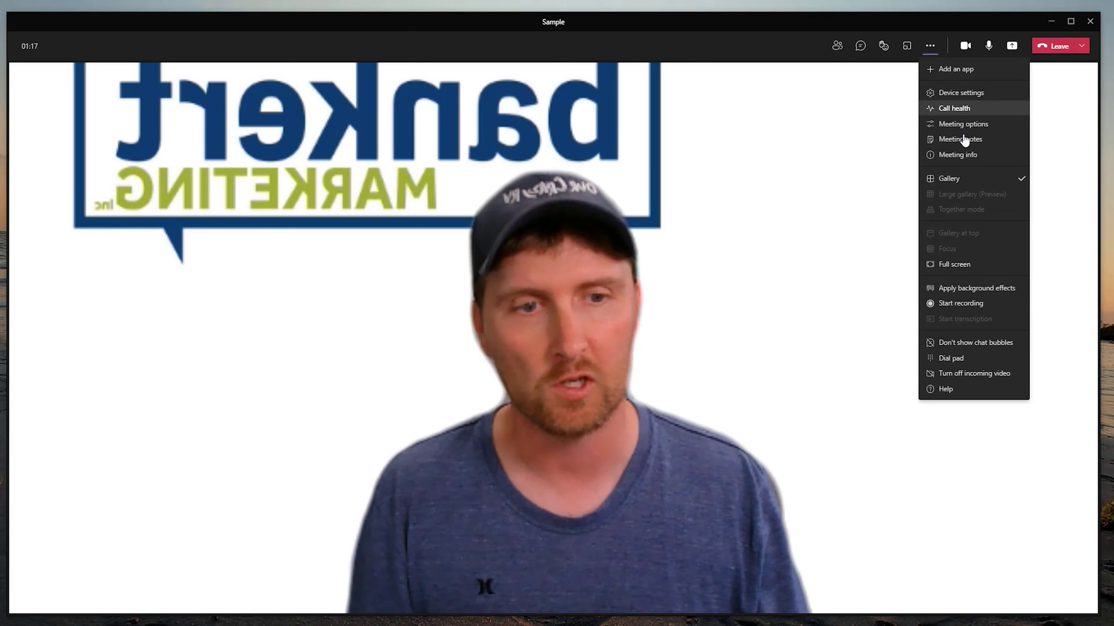
pyautogui.click(970, 288)
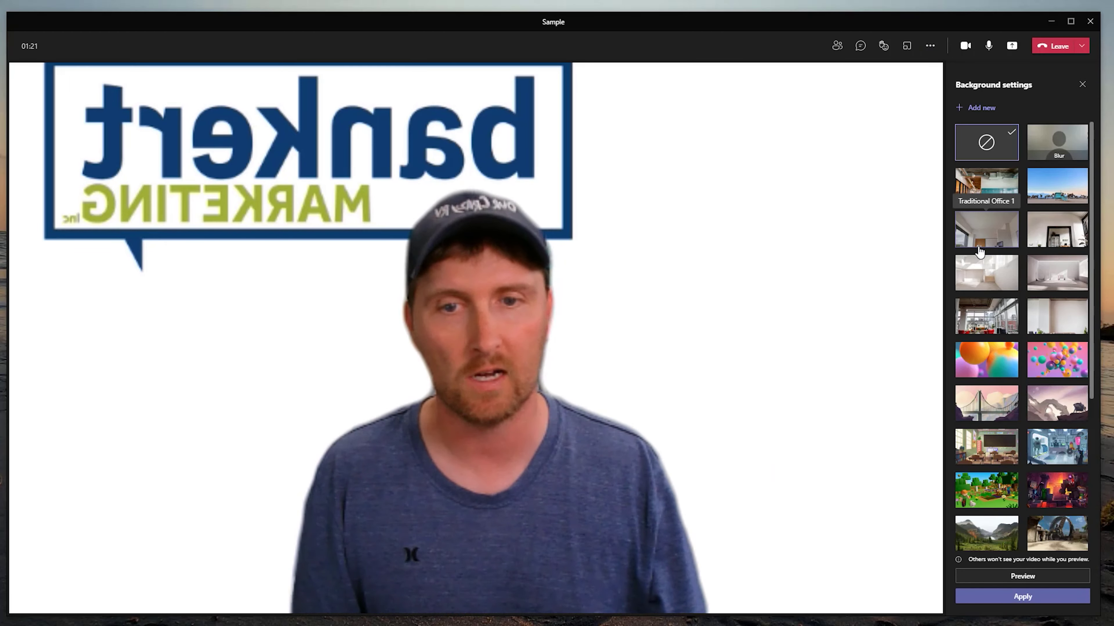
pyautogui.click(1047, 161)
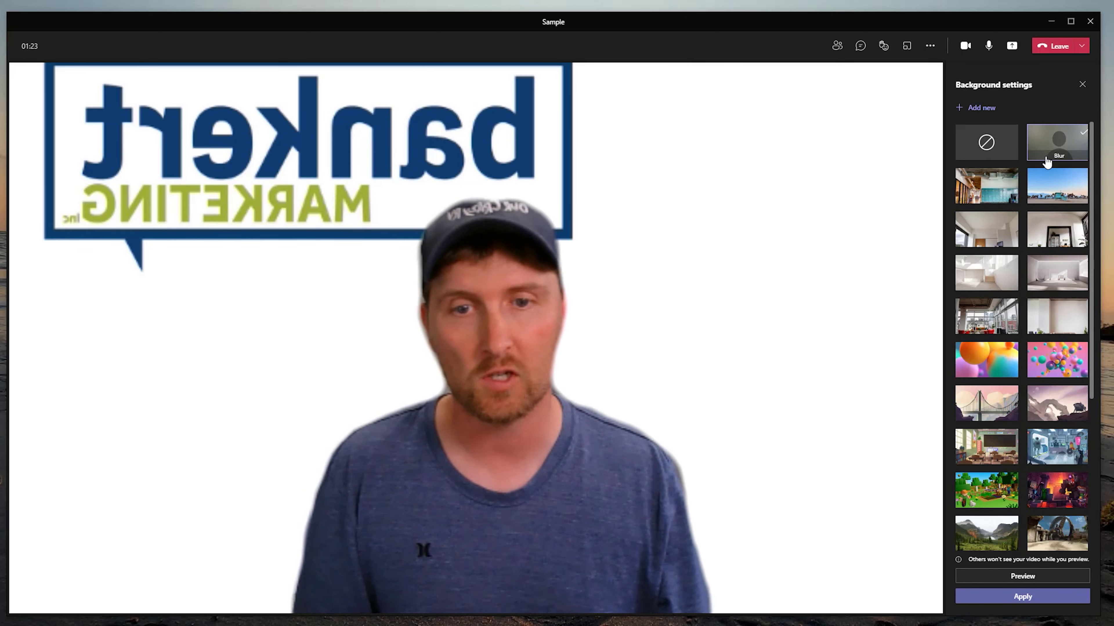
pyautogui.click(967, 596)
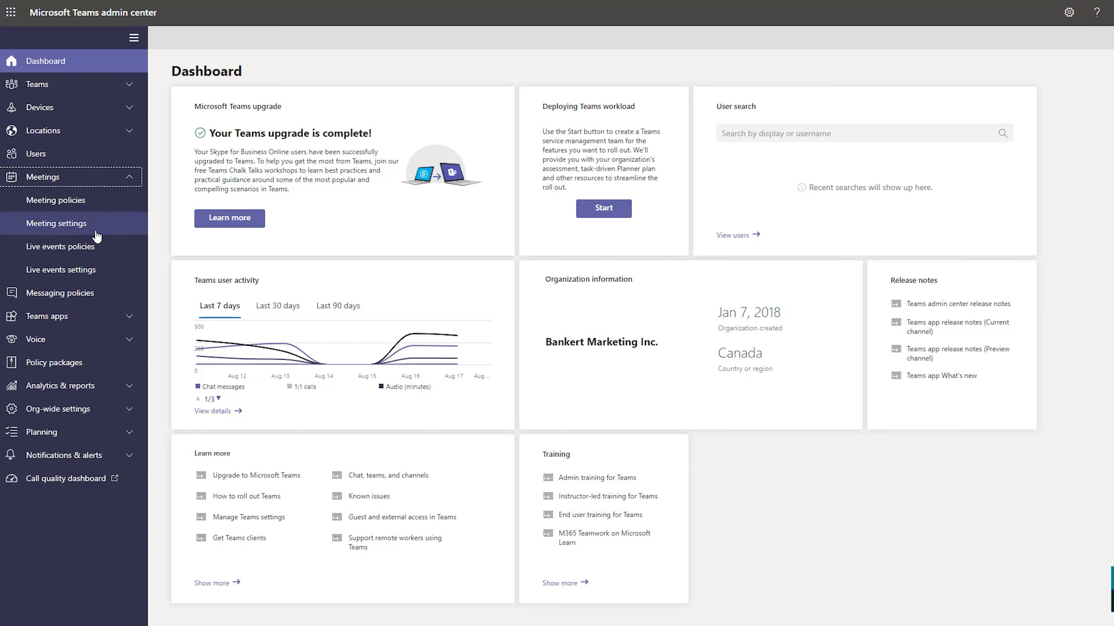
# Open the Global (Org-wide default) meeting policy and expand its video filters dropdown, set to All filters
pyautogui.click(67, 203)
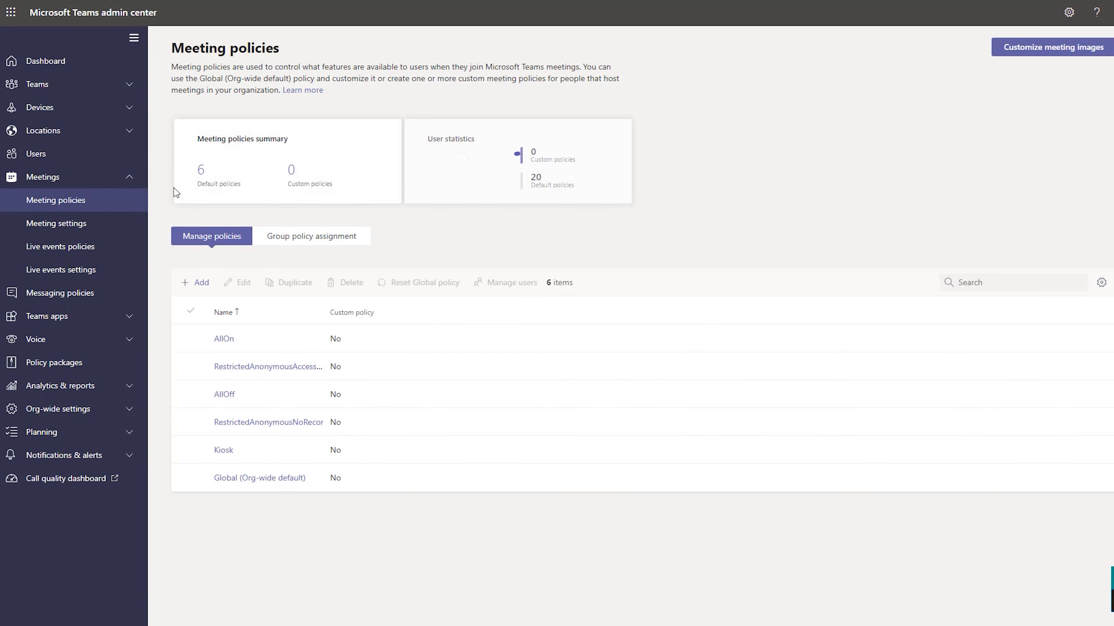
pyautogui.click(238, 479)
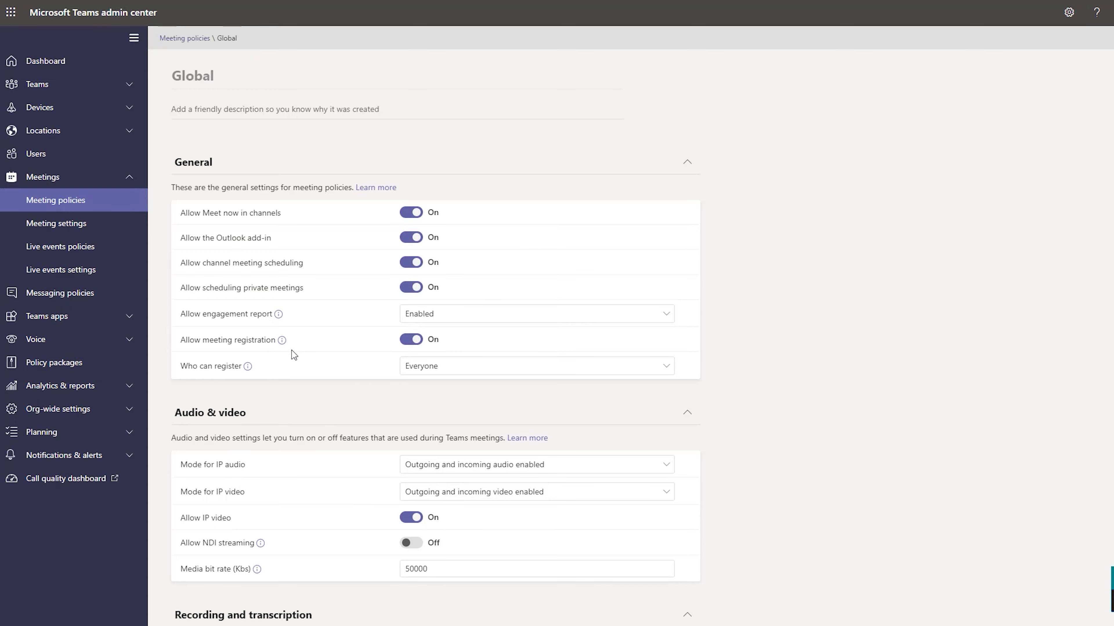
pyautogui.scroll(-12, 290, 351)
pyautogui.scroll(-2, 263, 351)
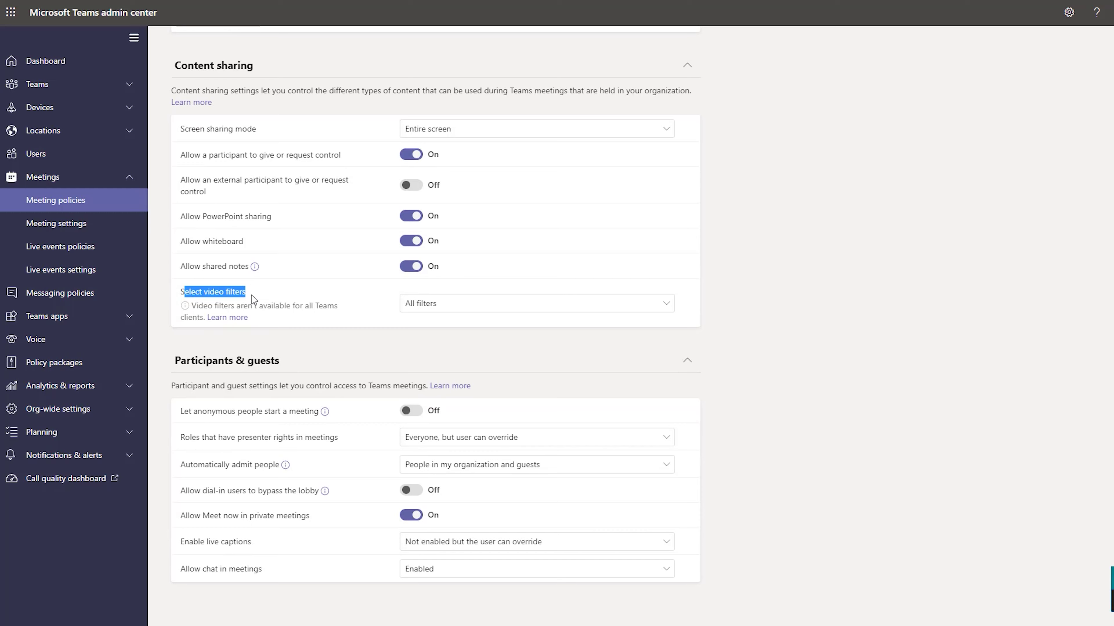
pyautogui.click(465, 315)
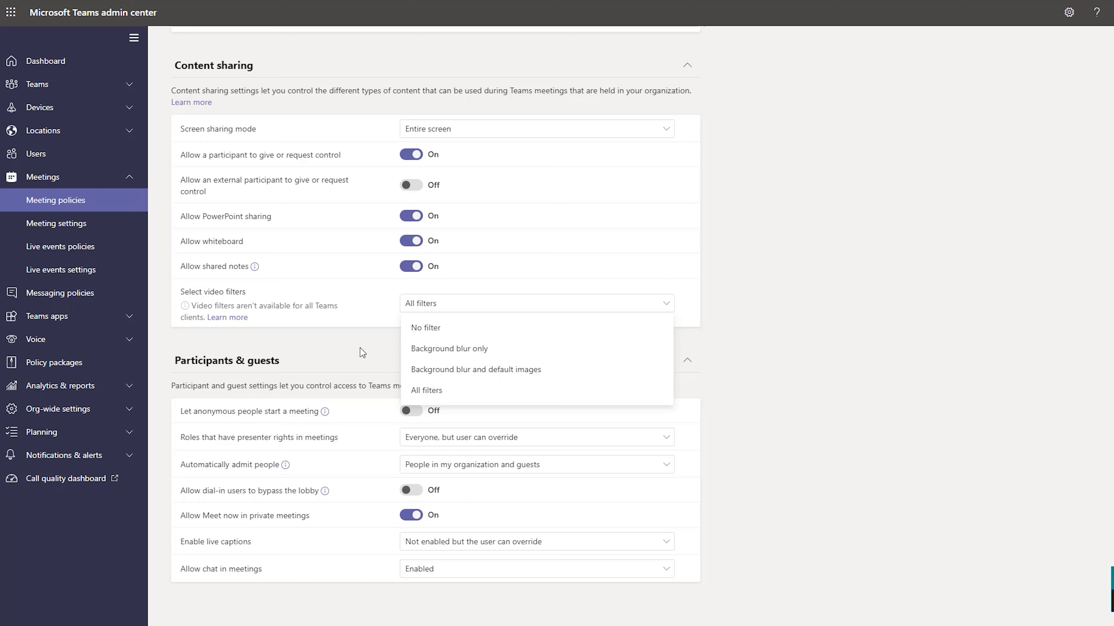
# Close the video filters dropdown unchanged and return to the meeting's Background settings panel
pyautogui.press('Escape')
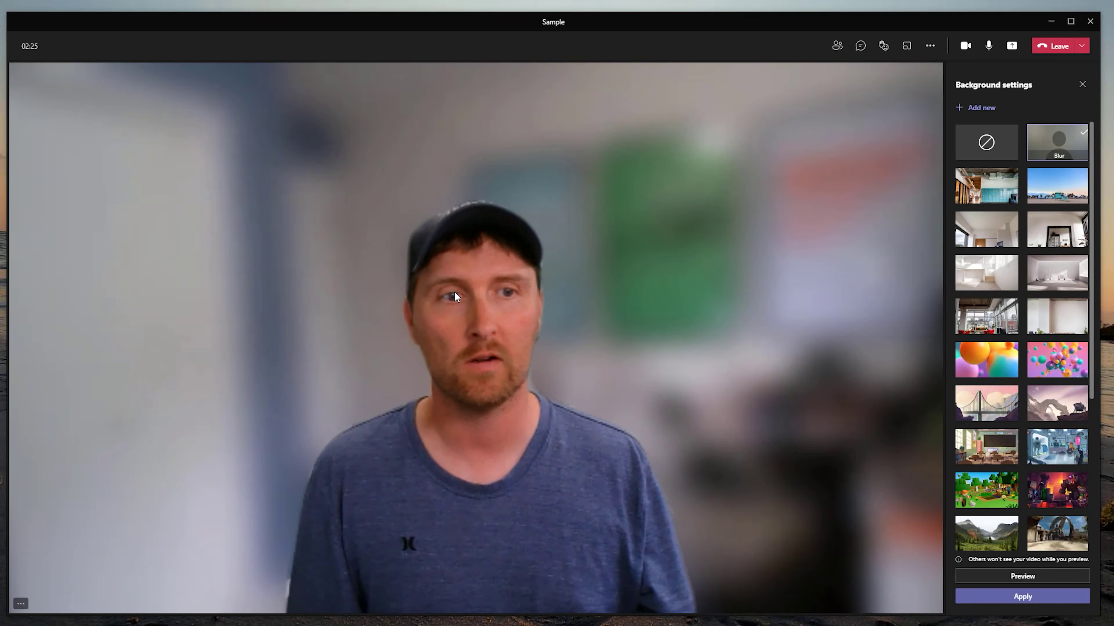
pyautogui.scroll(-5, 969, 454)
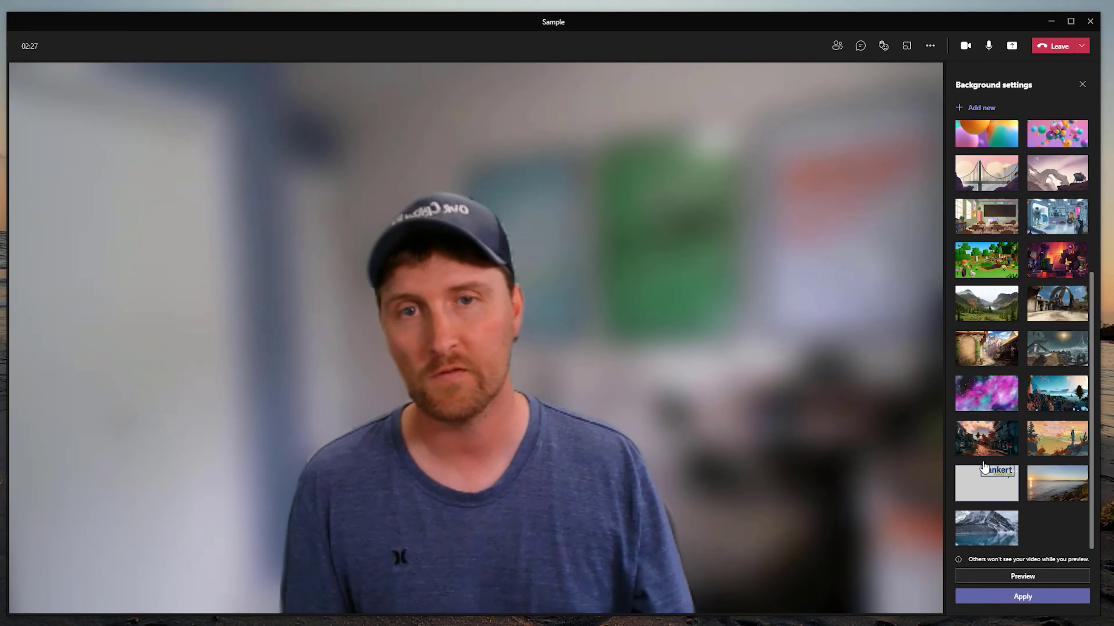